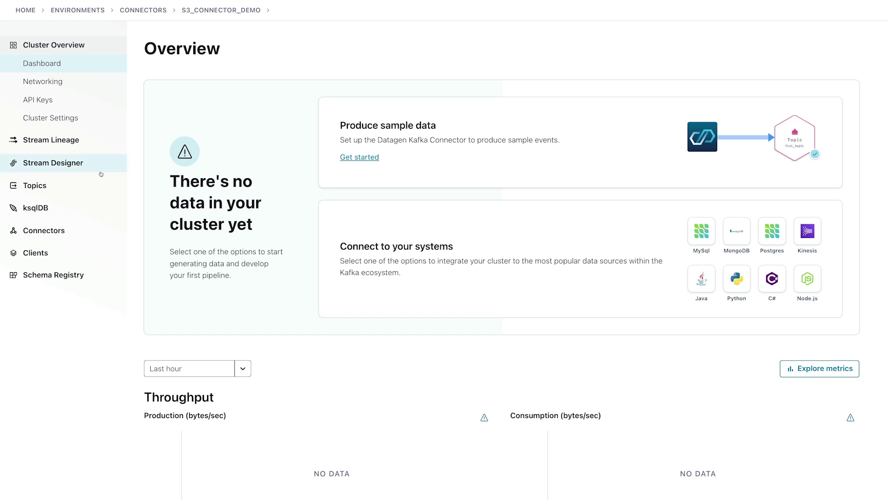
Start a Datagen Source connector, create a topic named s3_Source with 6 partitions, and select it as the connector's topic.
left_click(76, 232)
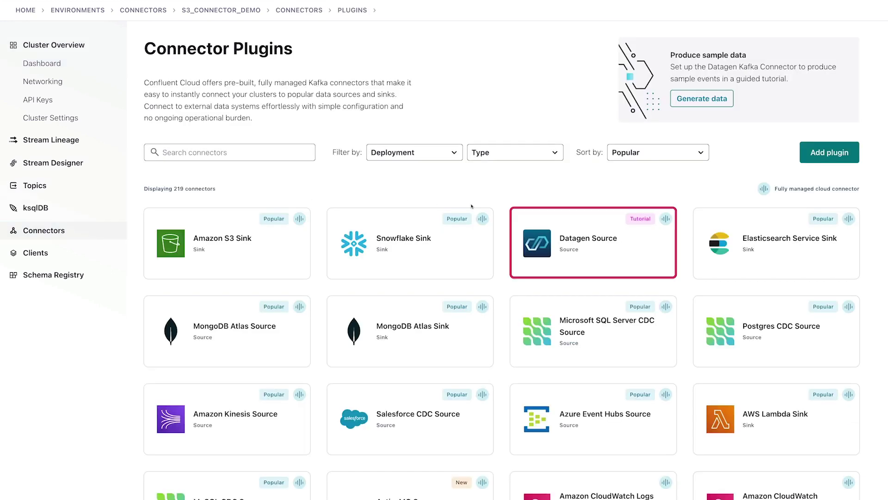
left_click(588, 243)
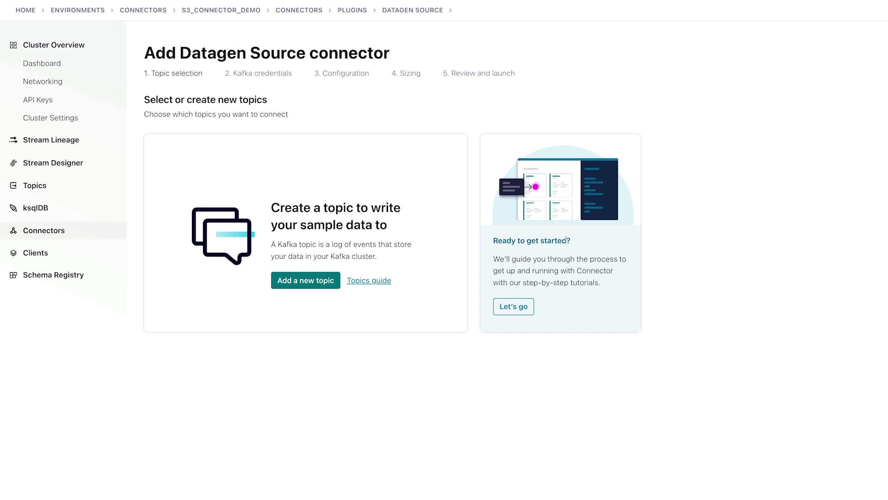
left_click(320, 284)
double_click(183, 96)
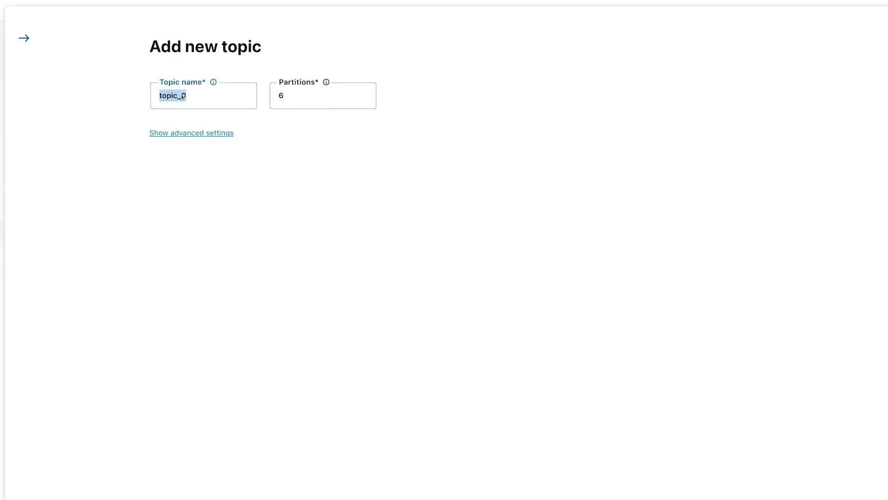
type("s3_Source")
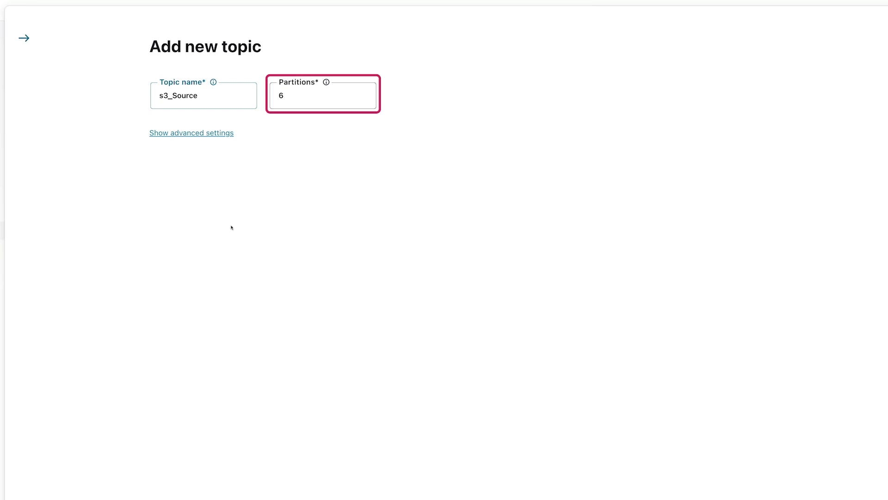
left_click(492, 486)
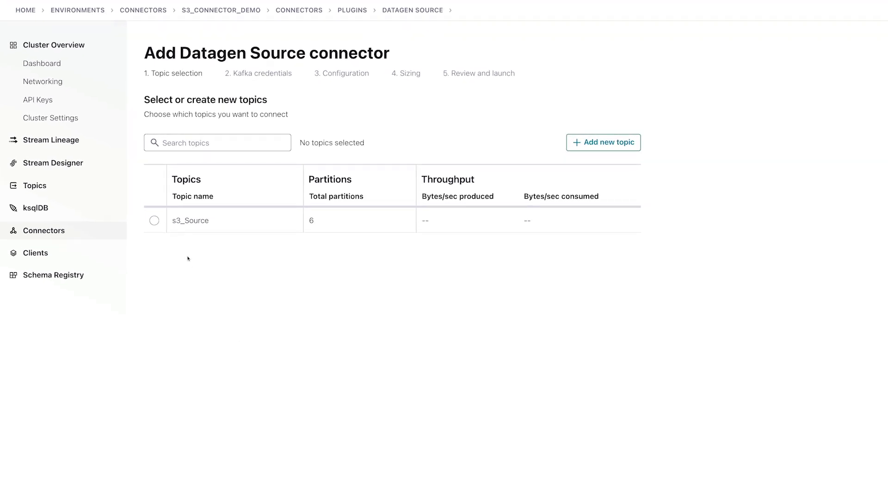
left_click(124, 201)
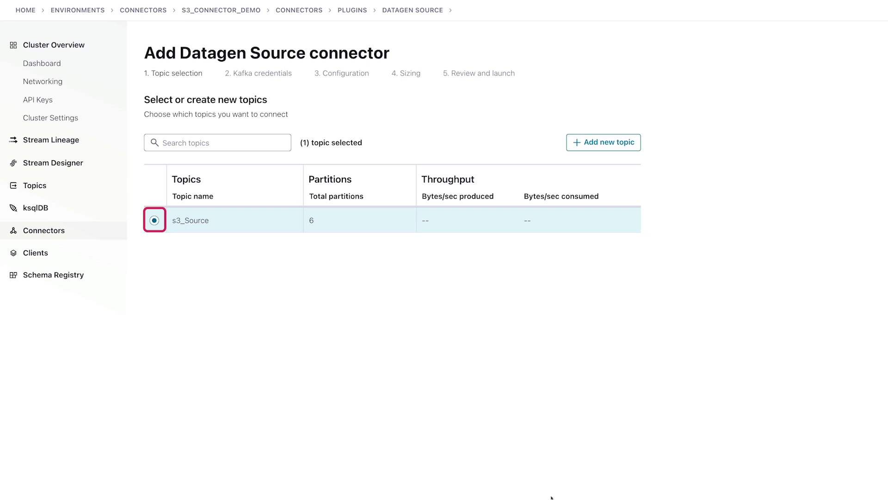
left_click(481, 486)
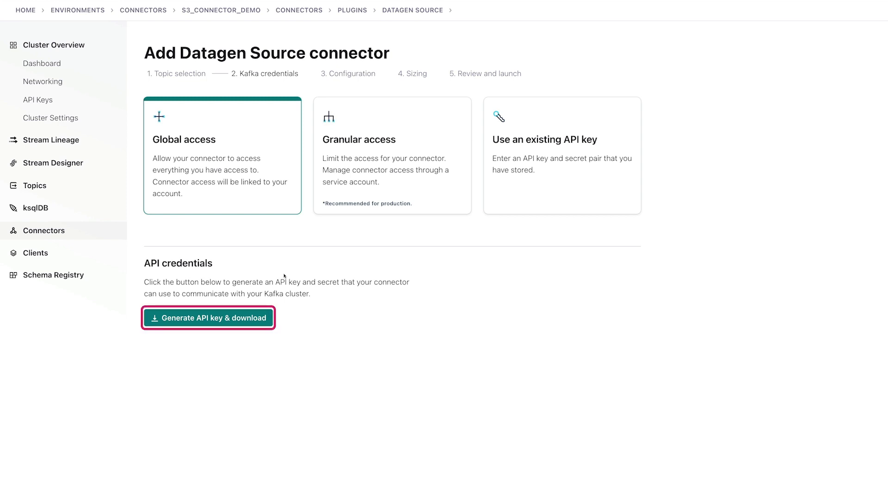
Generate and download a global-access API key for the Datagen connector with the description S3_Key.
left_click(208, 318)
left_click(186, 393)
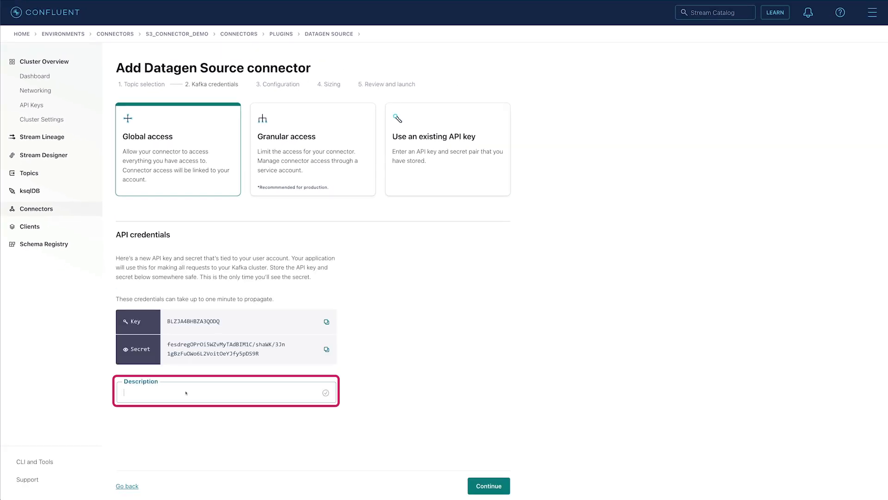
type("S3_Key")
left_click(478, 486)
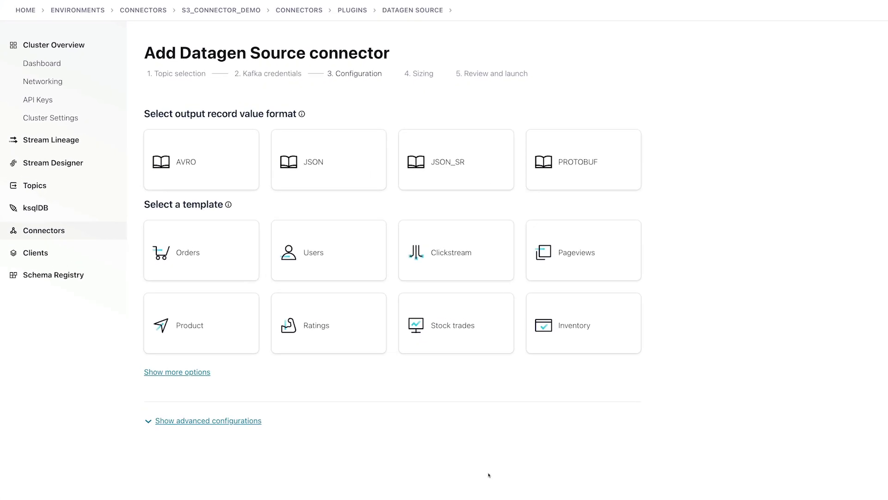
Configure the Datagen connector with AVRO output and the Orders template, keep sizing at 1 task, and launch it.
left_click(234, 174)
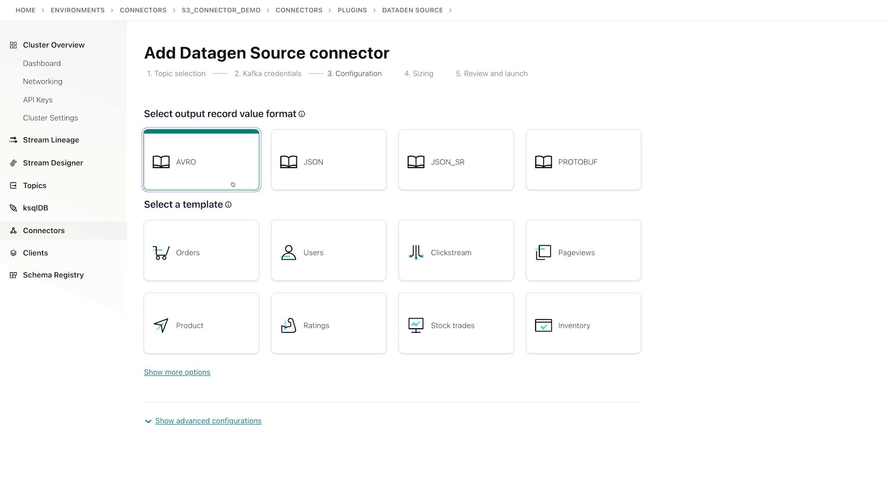
left_click(234, 249)
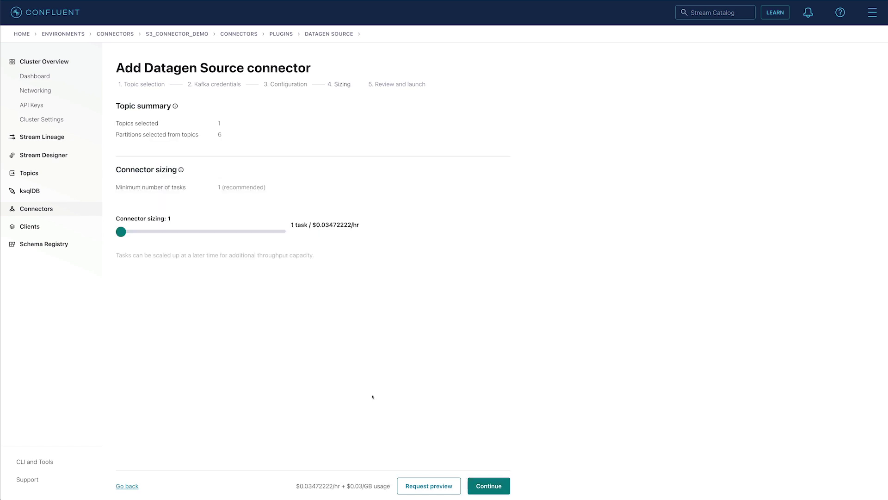
left_click(477, 482)
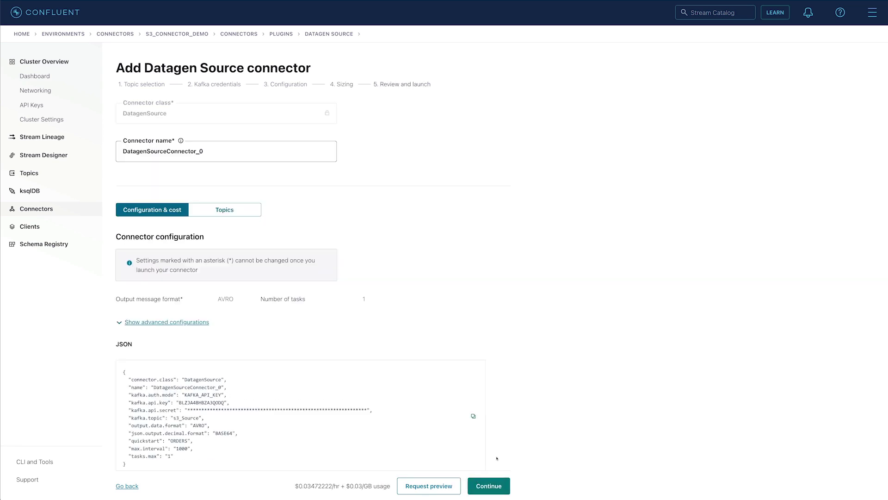
scroll(500, 421, "down", 2)
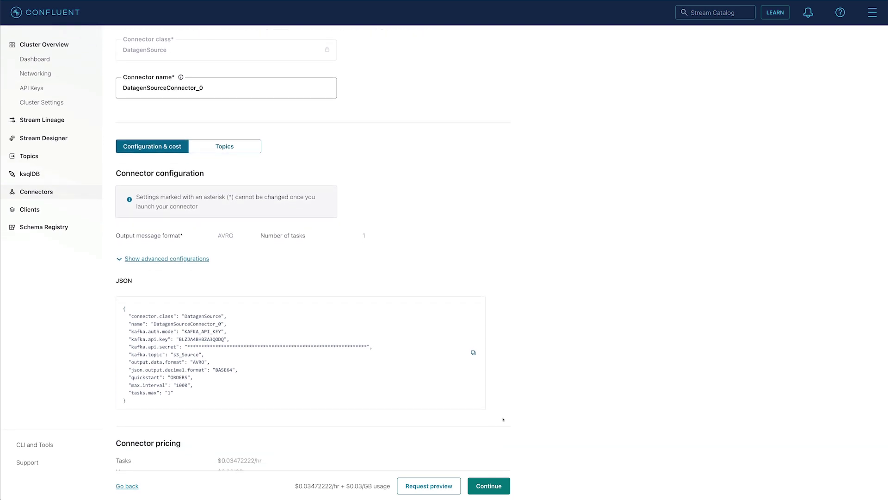
left_click(508, 487)
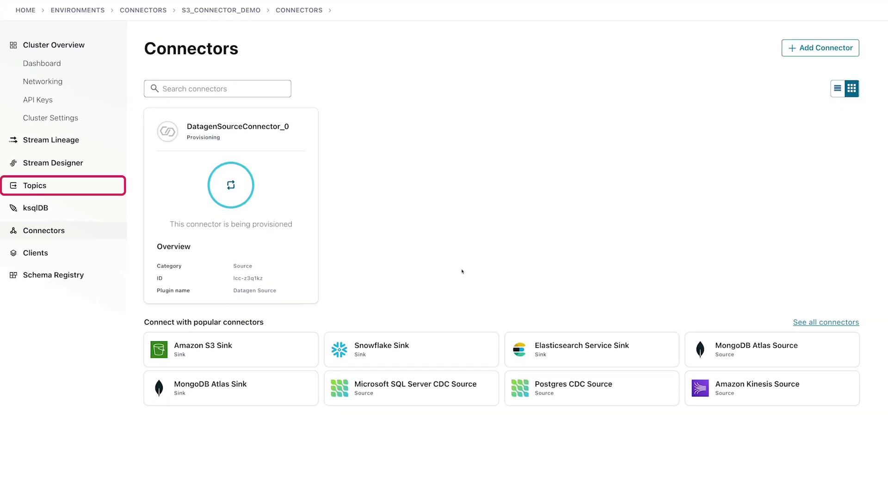
View the messages arriving in the s3_Source topic.
left_click(67, 186)
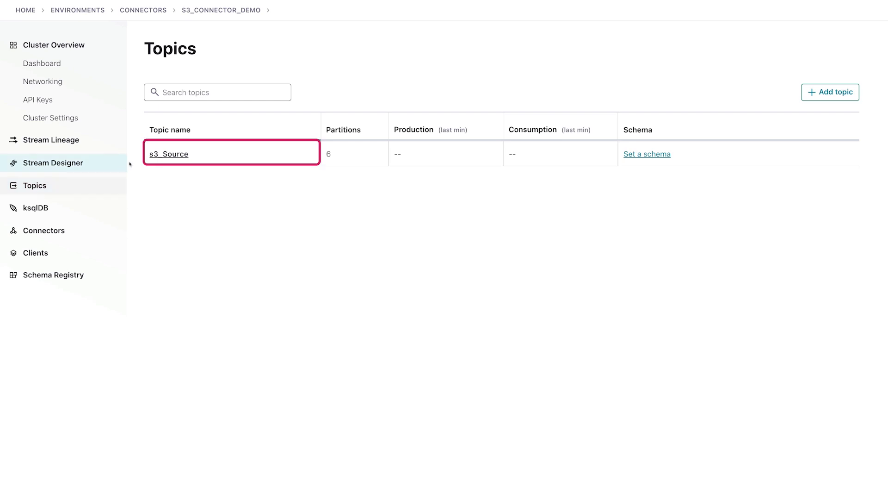
left_click(158, 153)
left_click(213, 89)
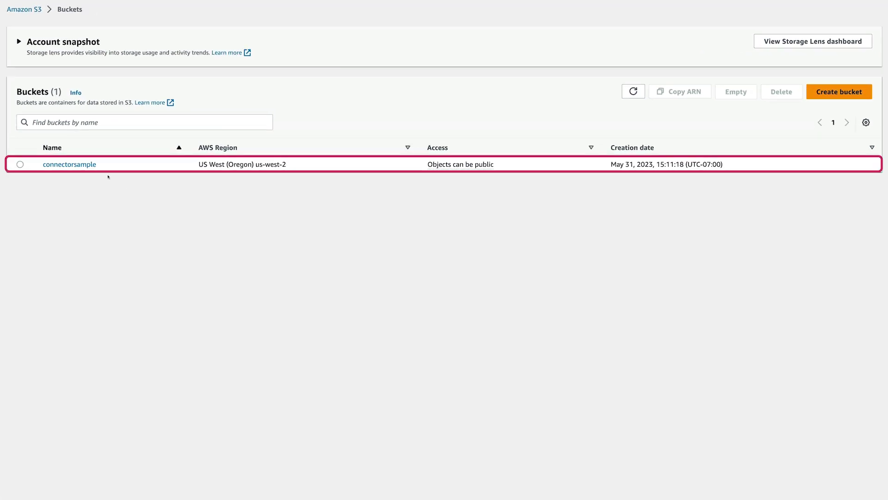
Switch to the AWS console and review the connectorsample bucket and the JSON permissions of the confluentcloud_connectors IAM policy.
left_click(86, 165)
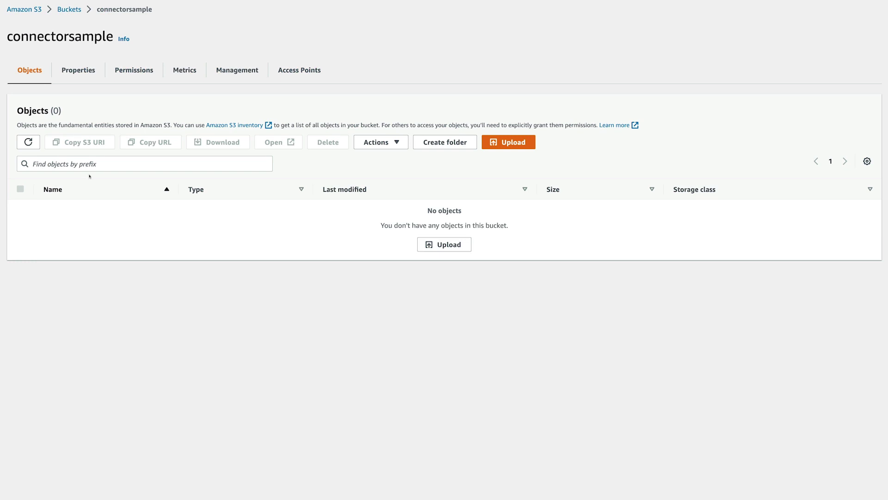
left_click(131, 75)
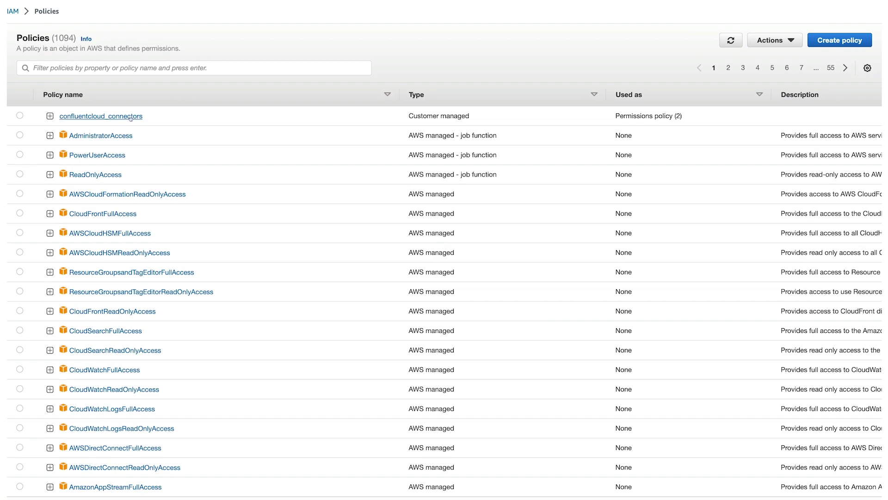
left_click(142, 117)
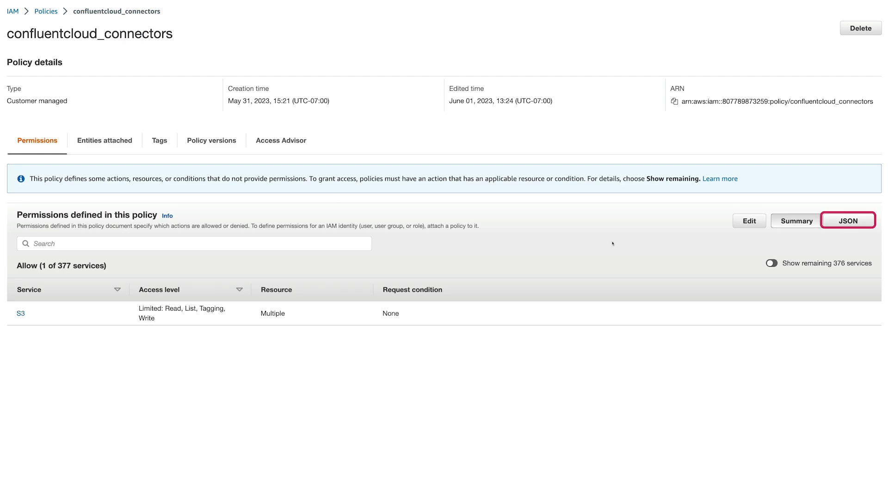
left_click(852, 223)
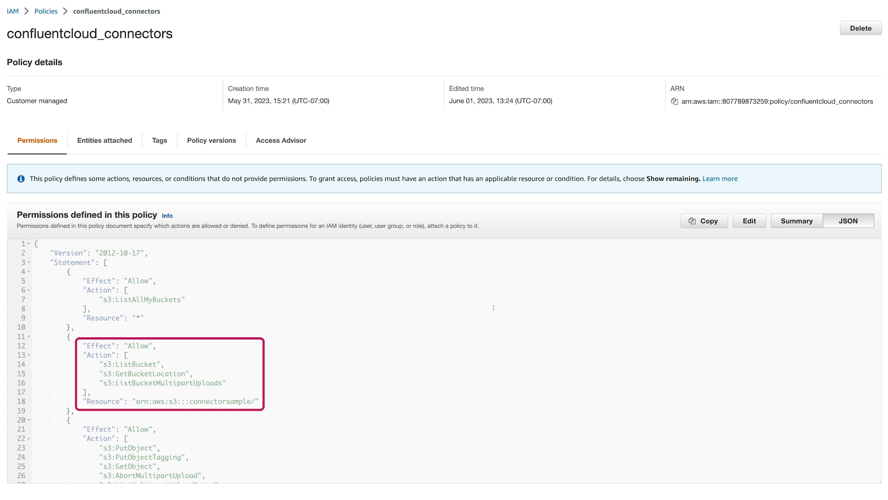
scroll(494, 307, "down", 3)
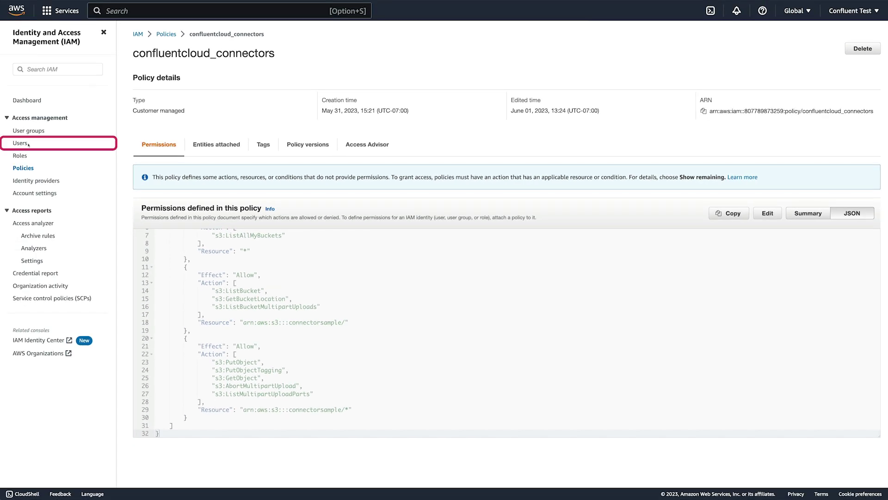
Review the security credentials of the IAM user S3_Sink.
left_click(20, 144)
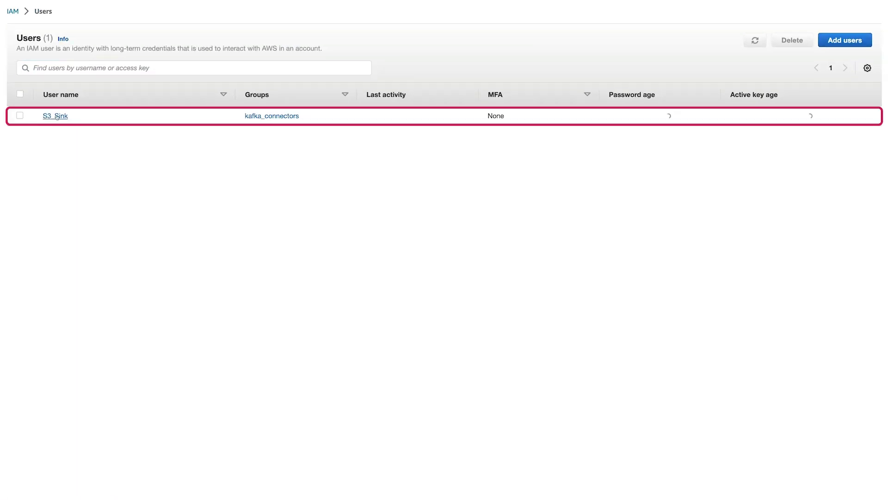
left_click(171, 123)
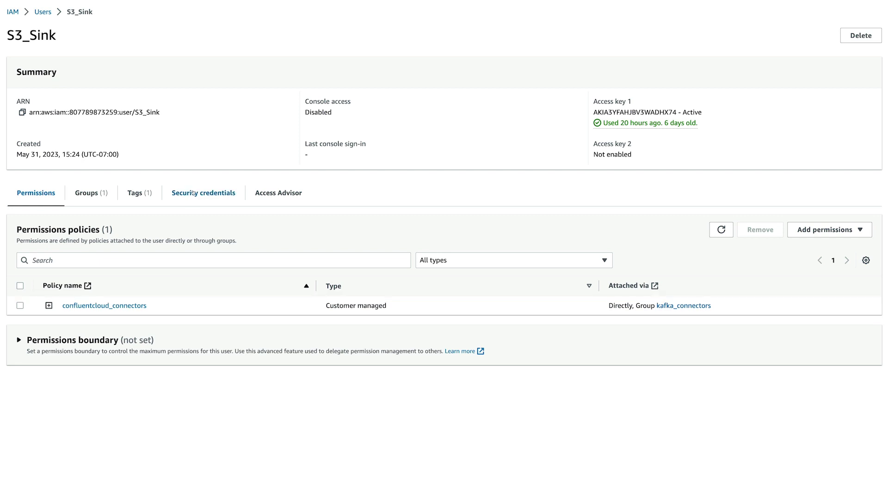
left_click(196, 192)
scroll(198, 309, "down", 3)
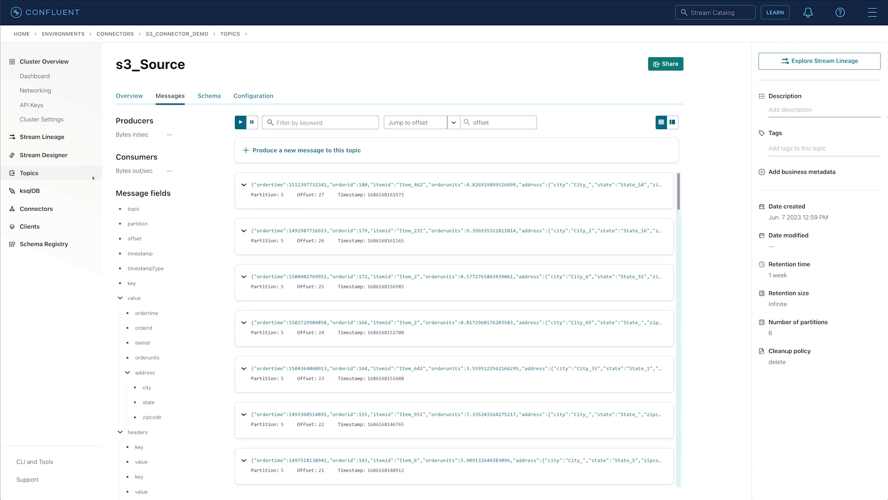
Switch back to Confluent Cloud and start an Amazon S3 Sink connector that reads from the s3_Source topic.
left_click(59, 209)
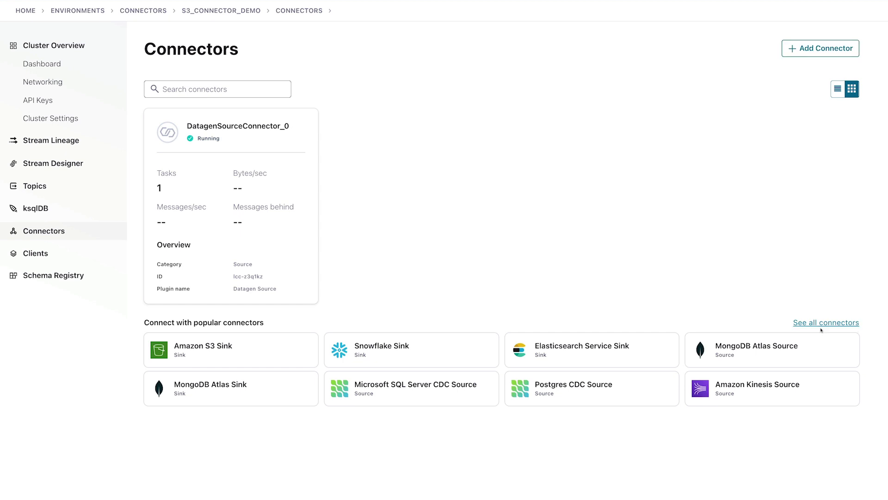
left_click(297, 353)
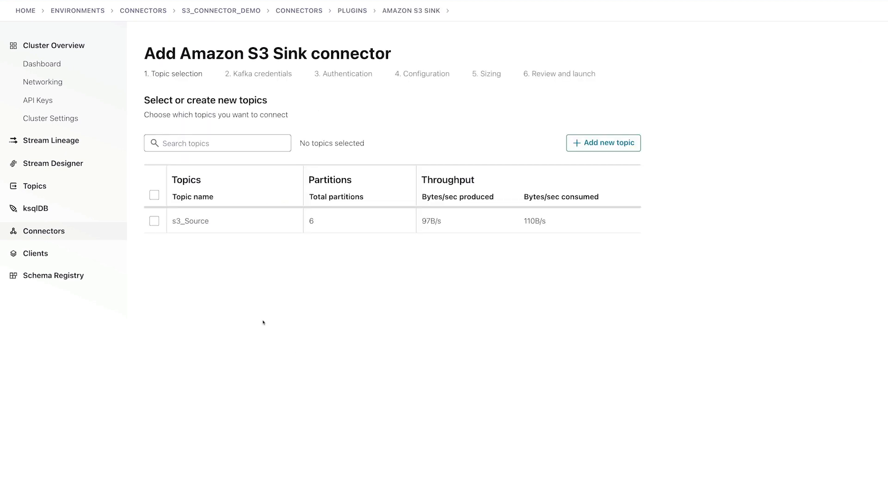
left_click(154, 220)
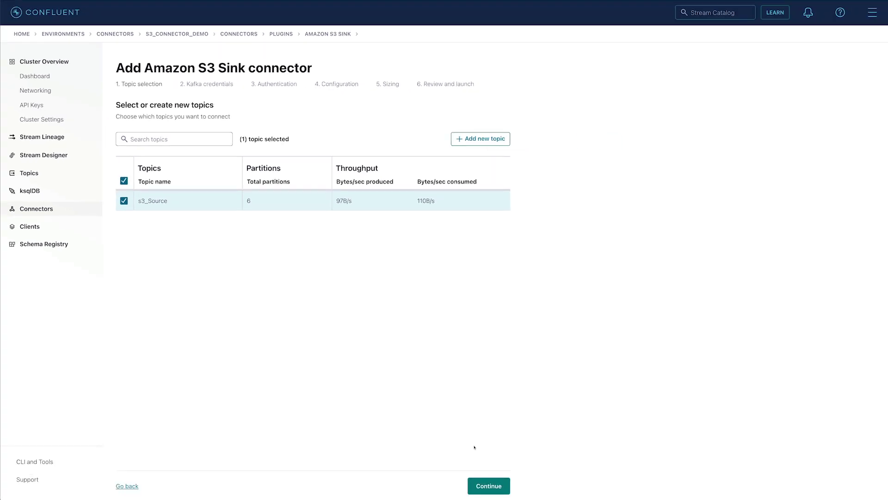
left_click(489, 485)
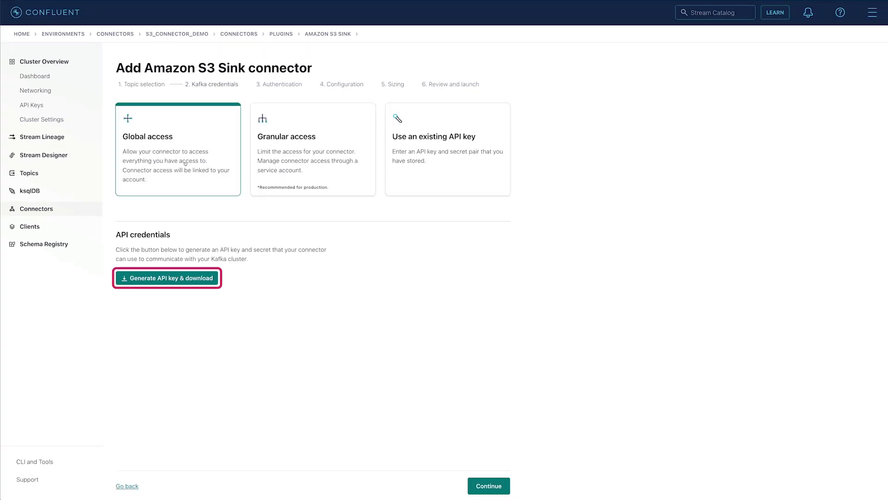
Generate and download a global-access API key for the S3 Sink connector with the description S3_Sink API Key.
left_click(194, 279)
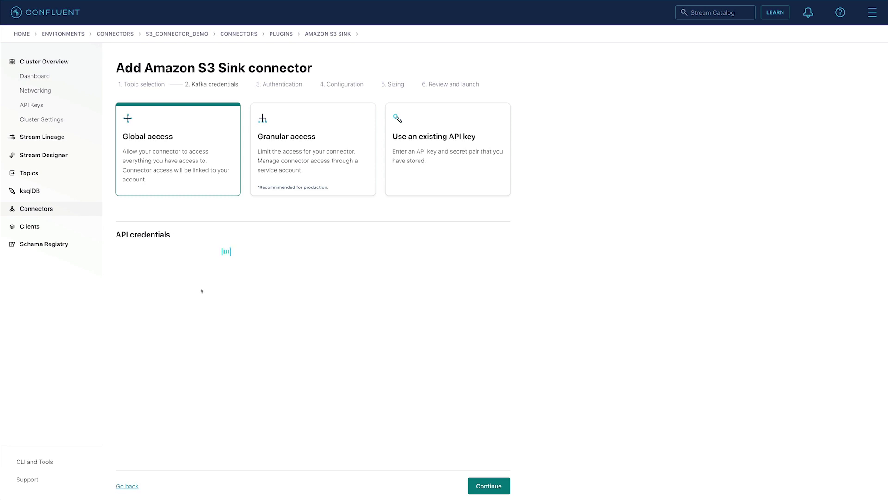
type("S3_Sink API Key")
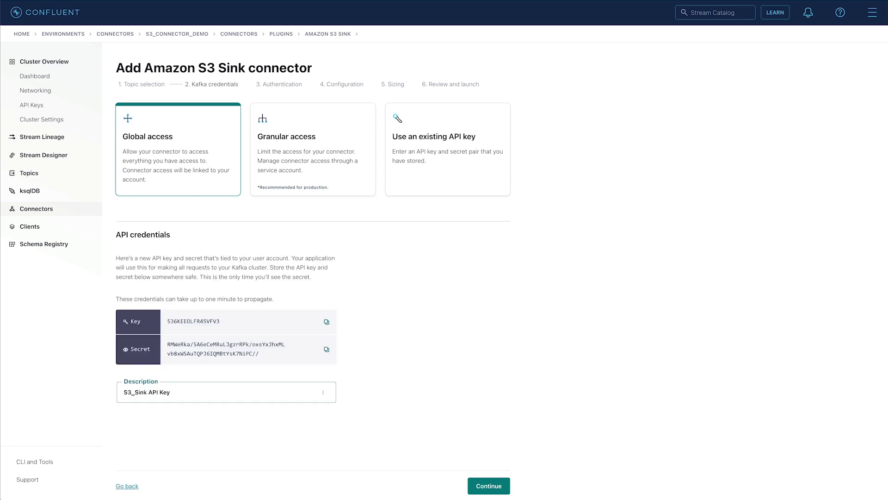
left_click(472, 488)
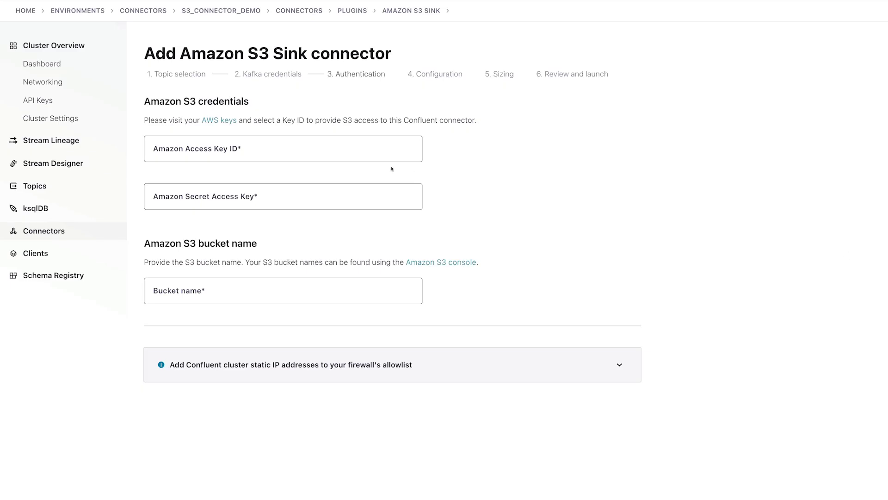
Paste the Amazon access key ID and the Amazon secret access key into the S3 Sink connector's credentials.
left_click(349, 157)
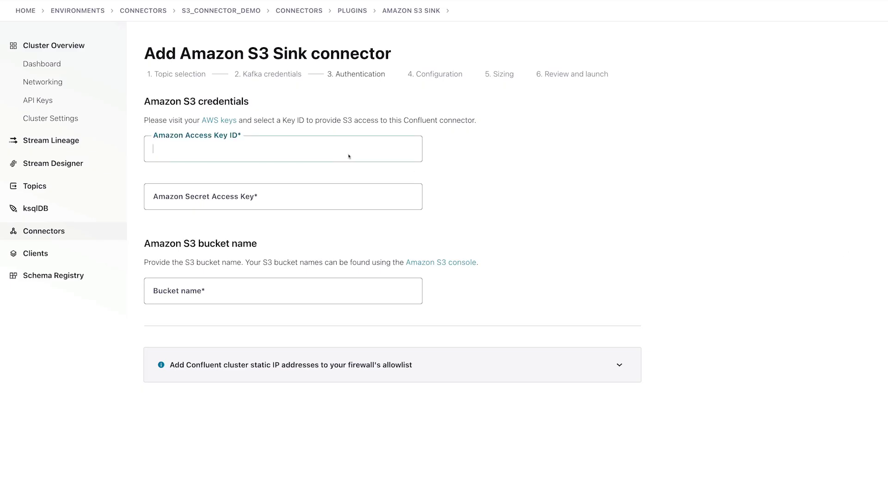
key("ctrl+v")
left_click(294, 199)
key("ctrl+v")
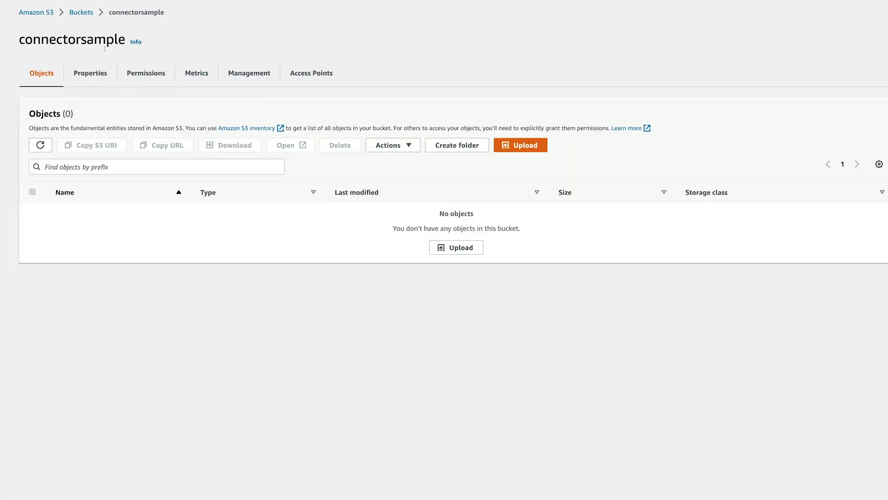
Copy the bucket name connectorsample from the Amazon S3 console and enter it as the S3 Sink connector's bucket name in Confluent Cloud.
left_click_drag(126, 42, 20, 44)
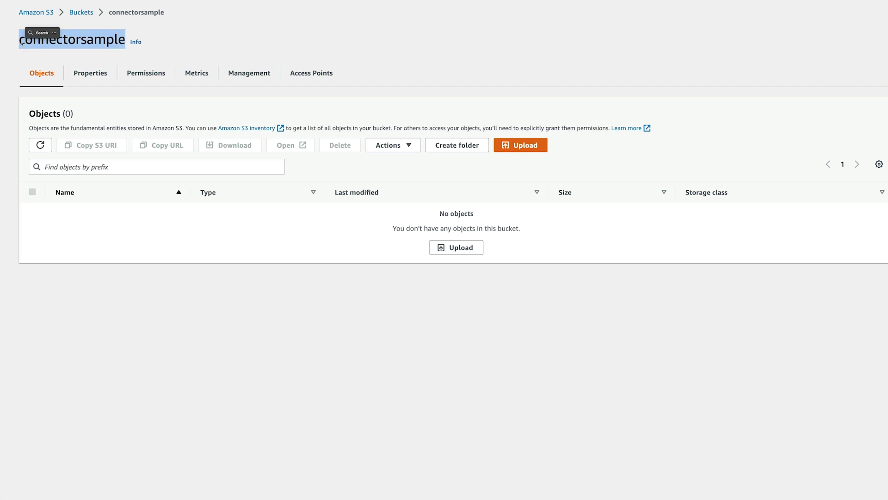
key("ctrl+c")
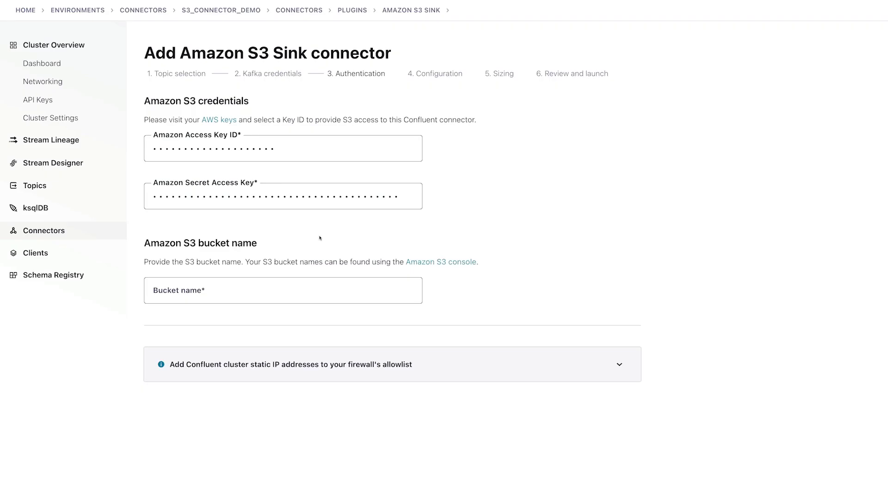
left_click(247, 296)
key("ctrl+v")
left_click(614, 499)
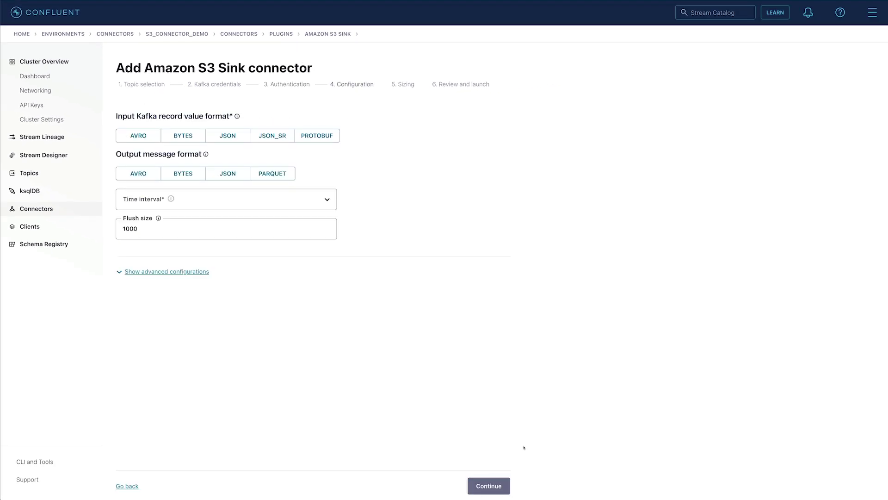
Configure the S3 Sink connector with AVRO as input record value format, AVRO as output message format and an HOURLY time interval.
left_click(149, 138)
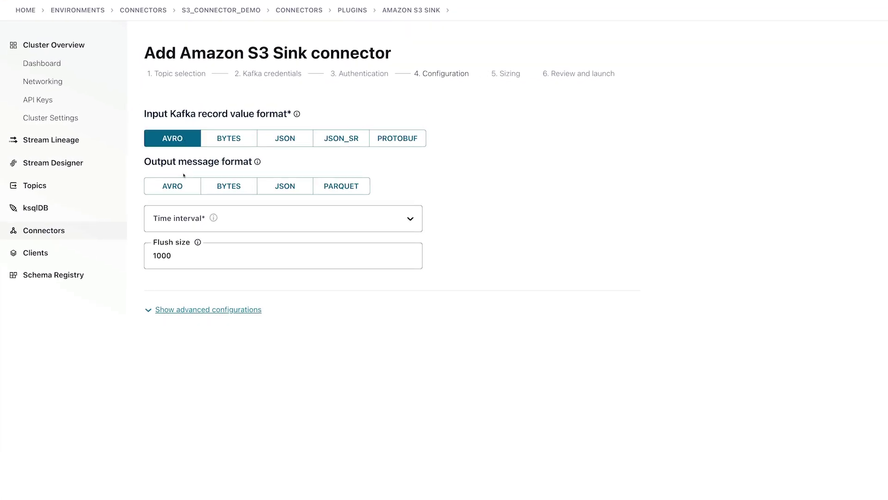
left_click(186, 187)
left_click(263, 219)
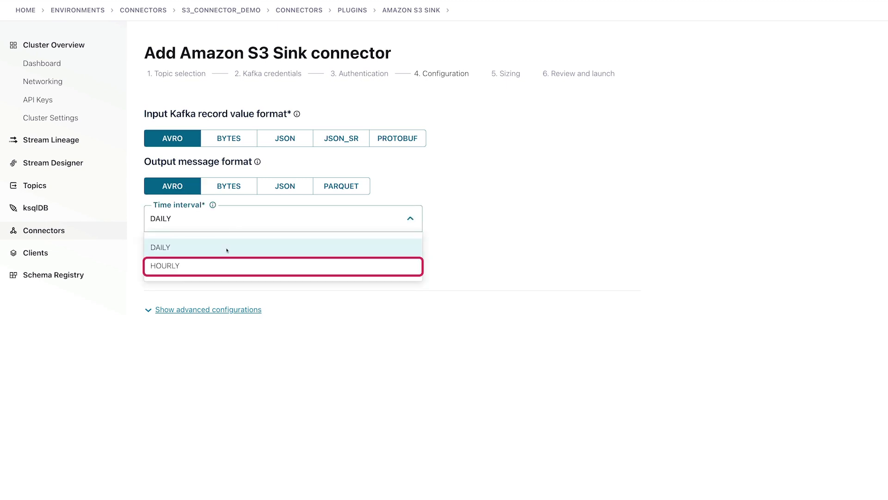
left_click(225, 265)
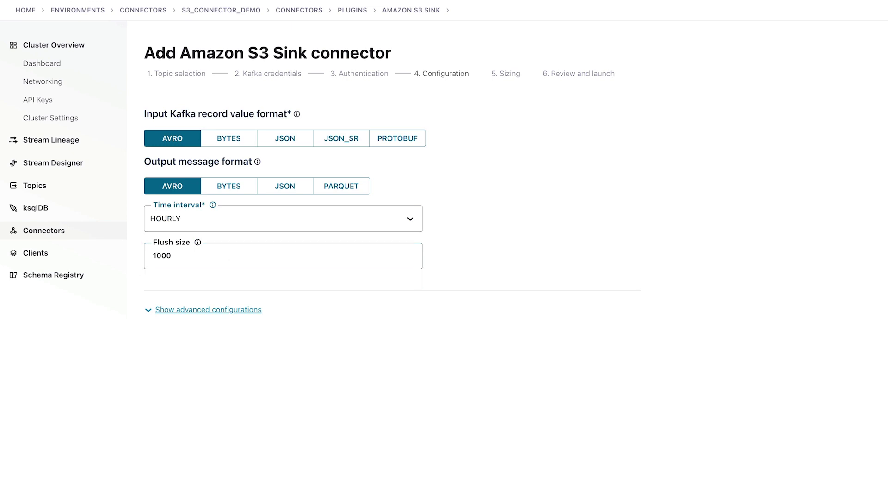
left_click(507, 483)
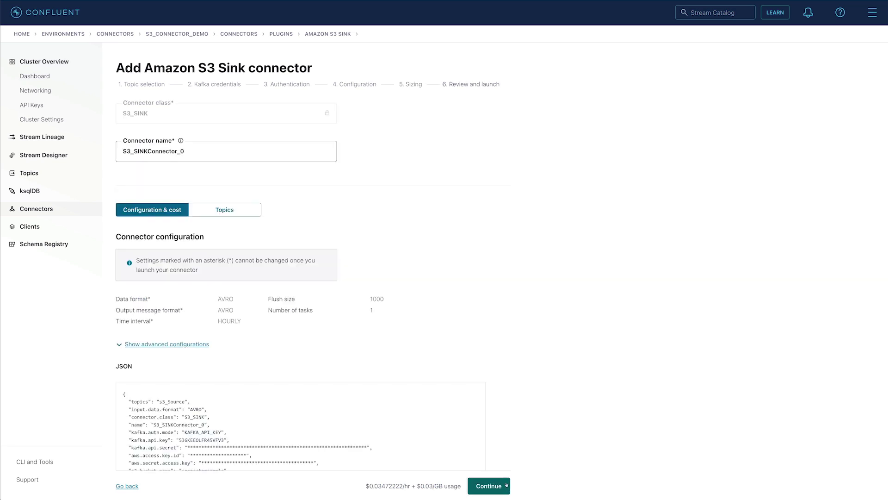
Review the S3 Sink connector's JSON configuration and pricing and launch the connector.
scroll(515, 352, "down", 2)
scroll(515, 352, "down", 7)
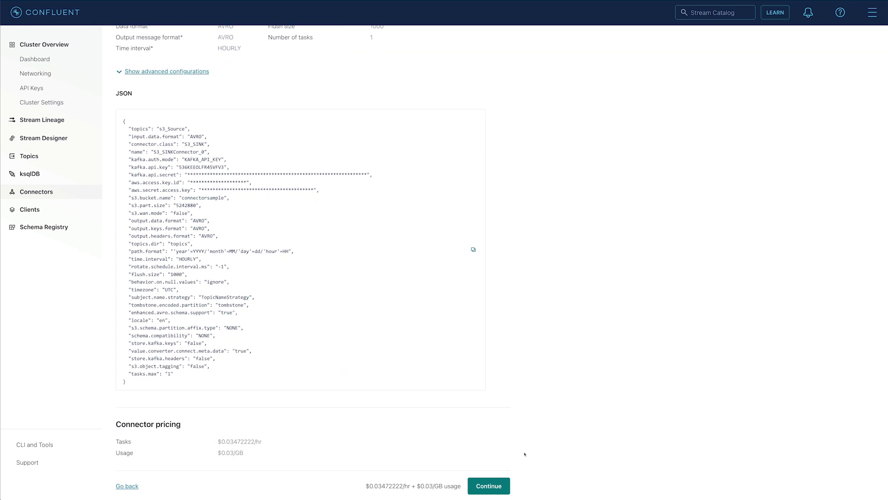
left_click(489, 485)
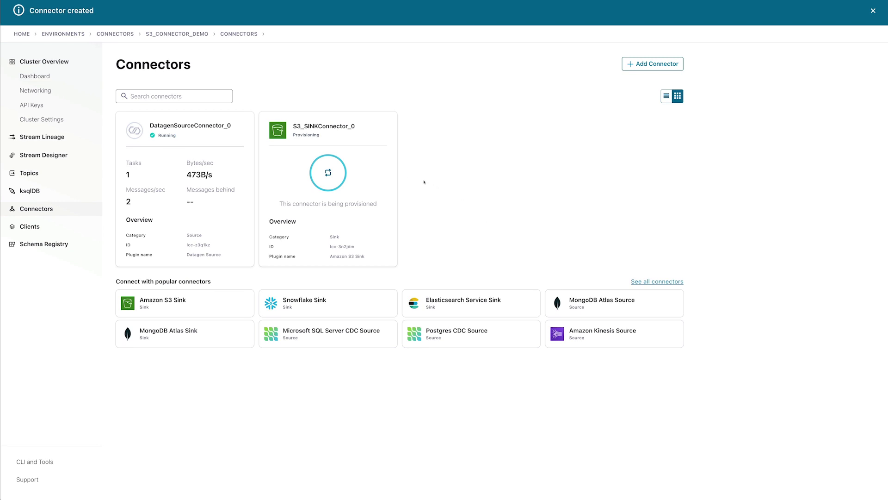
left_click(391, 173)
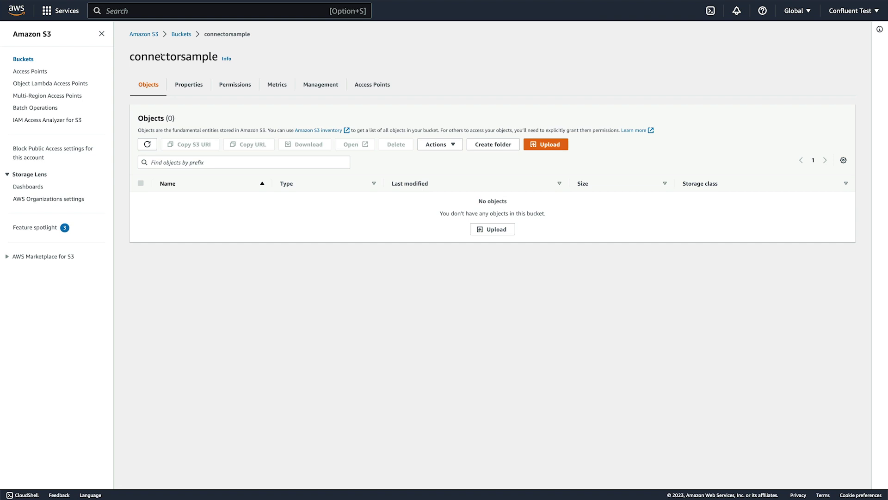
Refresh the connectorsample bucket in Amazon S3 and browse into topics/s3_Source/year=2023/month=06/day=07 to examine the delivered data.
left_click(150, 145)
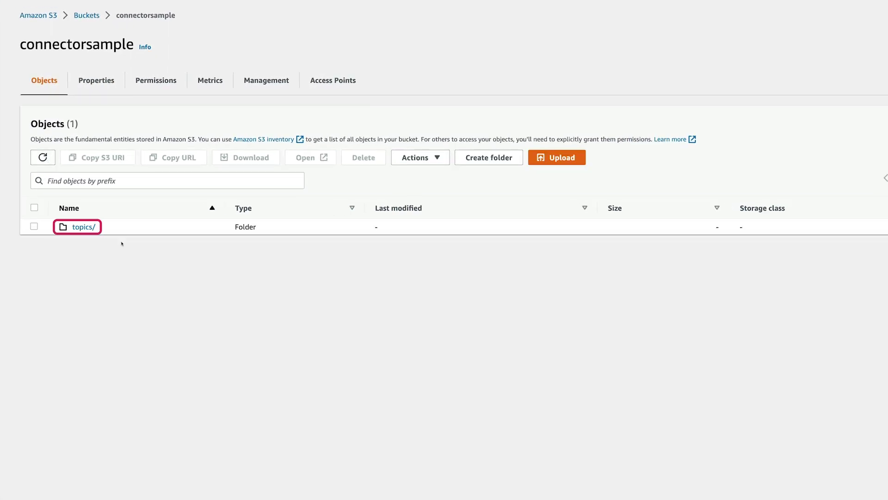
left_click(84, 229)
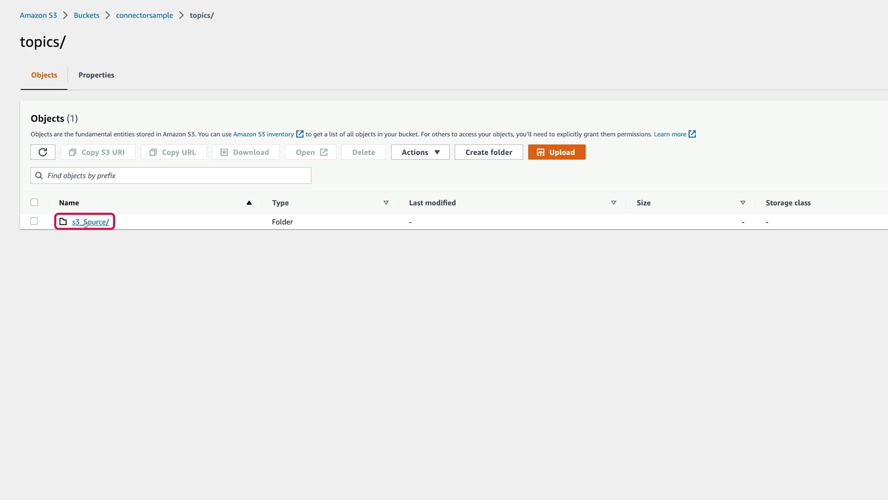
left_click(85, 224)
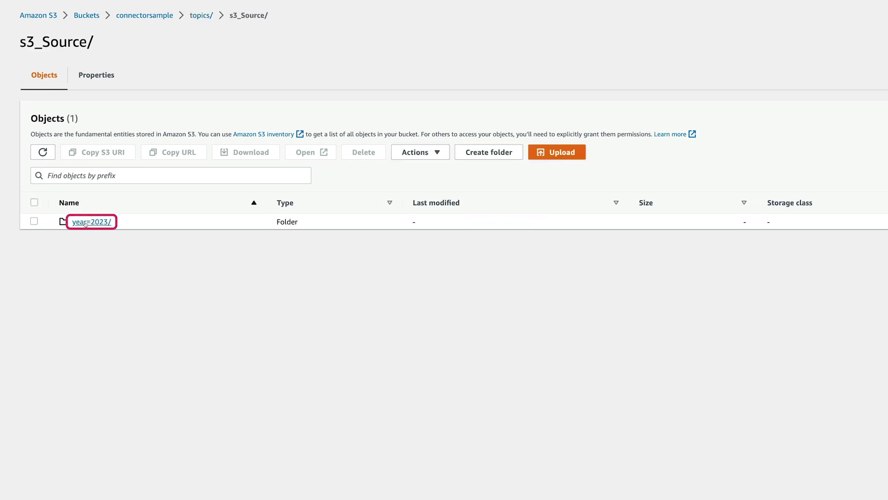
left_click(86, 223)
left_click(86, 223)
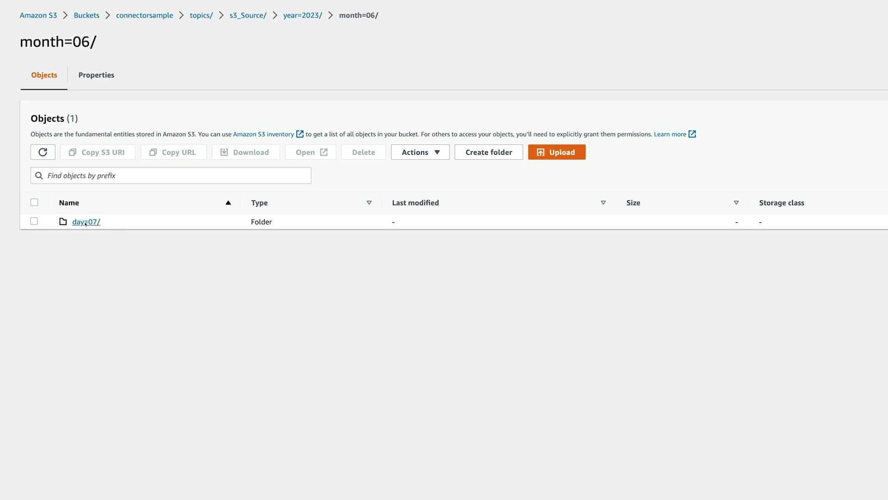
left_click(86, 223)
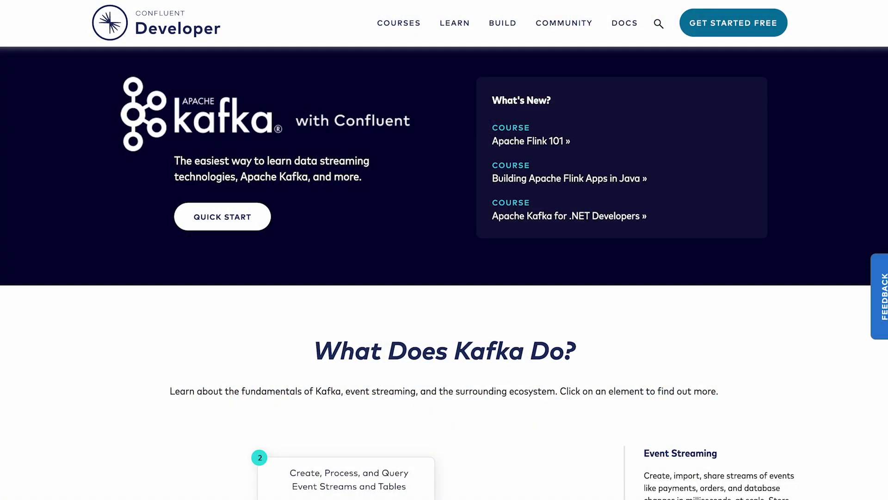
scroll(445, 278, "down", 5)
scroll(445, 278, "down", 8)
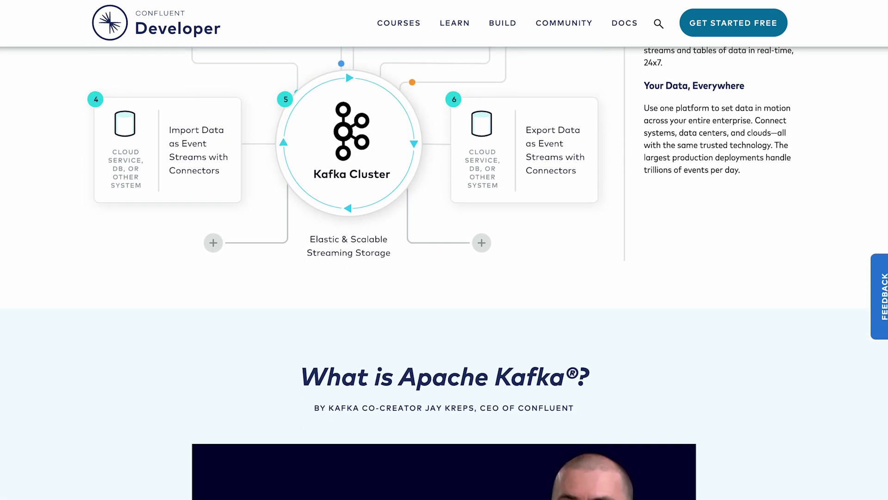
scroll(444, 278, "down", 4)
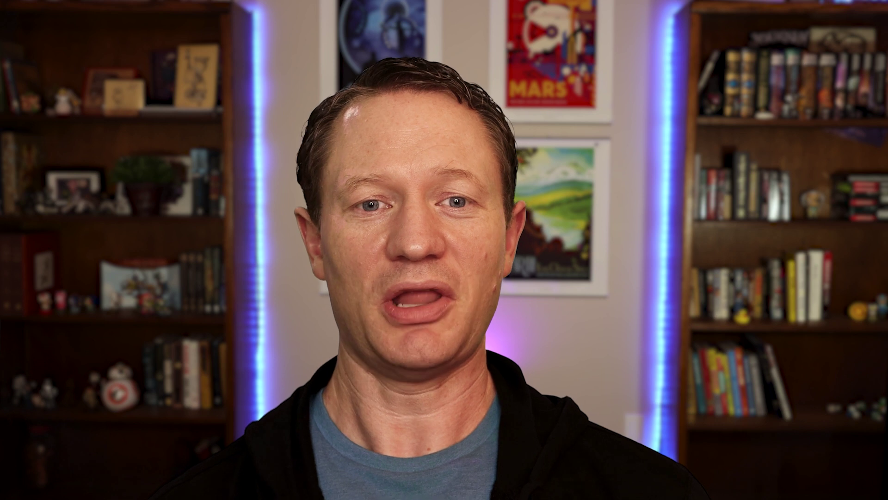